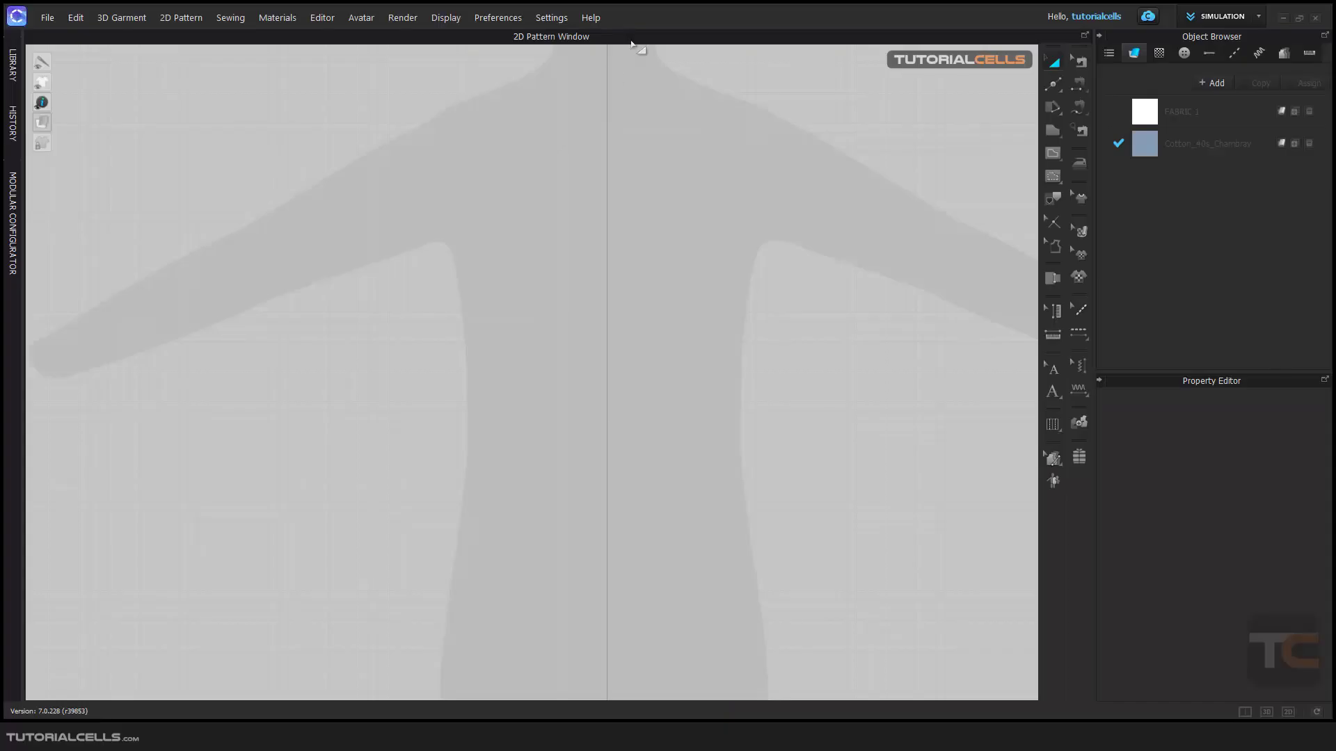
Start a Polygon pattern at the centre line: two straight shoulder segments about 13 cm each, then armhole curves about 17.7 cm and 15.5 cm
{"action": "left_click", "coordinate": [1046, 89]}
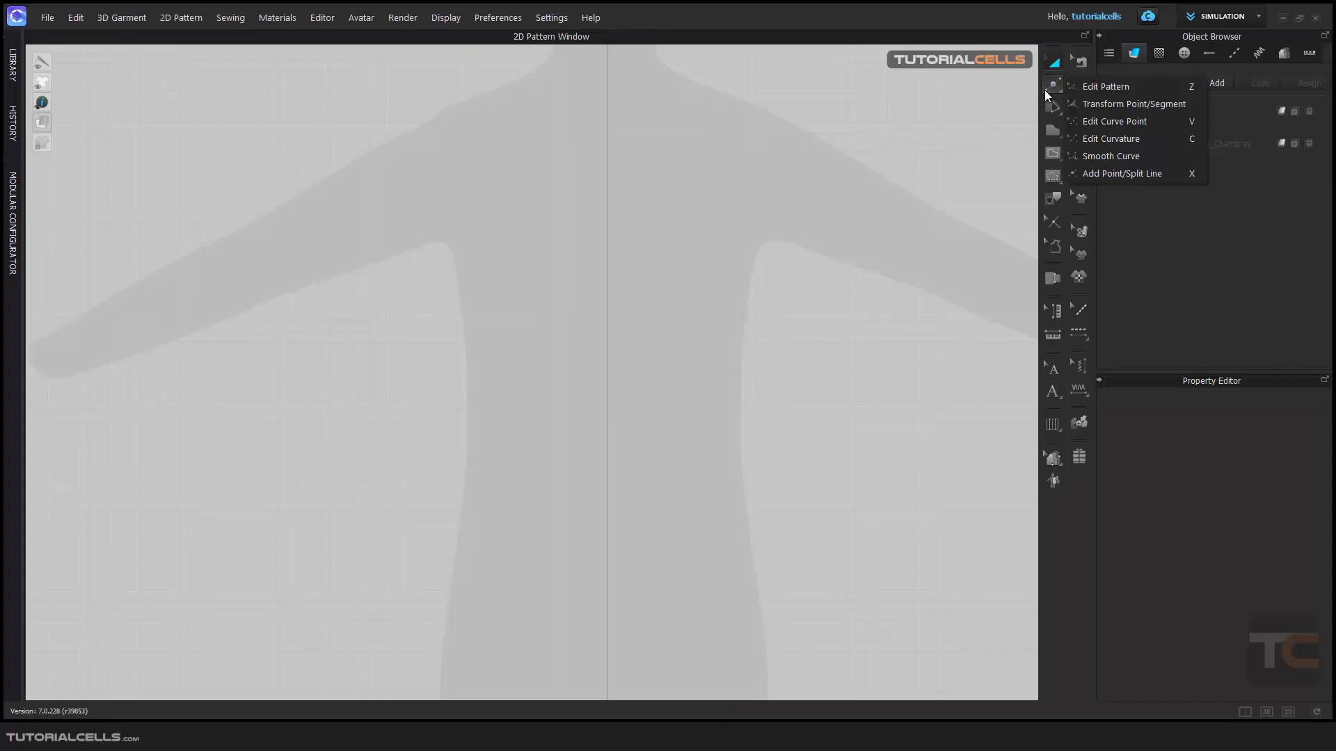
{"action": "left_click", "coordinate": [1104, 175]}
{"action": "scroll", "coordinate": [811, 236], "scroll_direction": "down", "scroll_amount": 3}
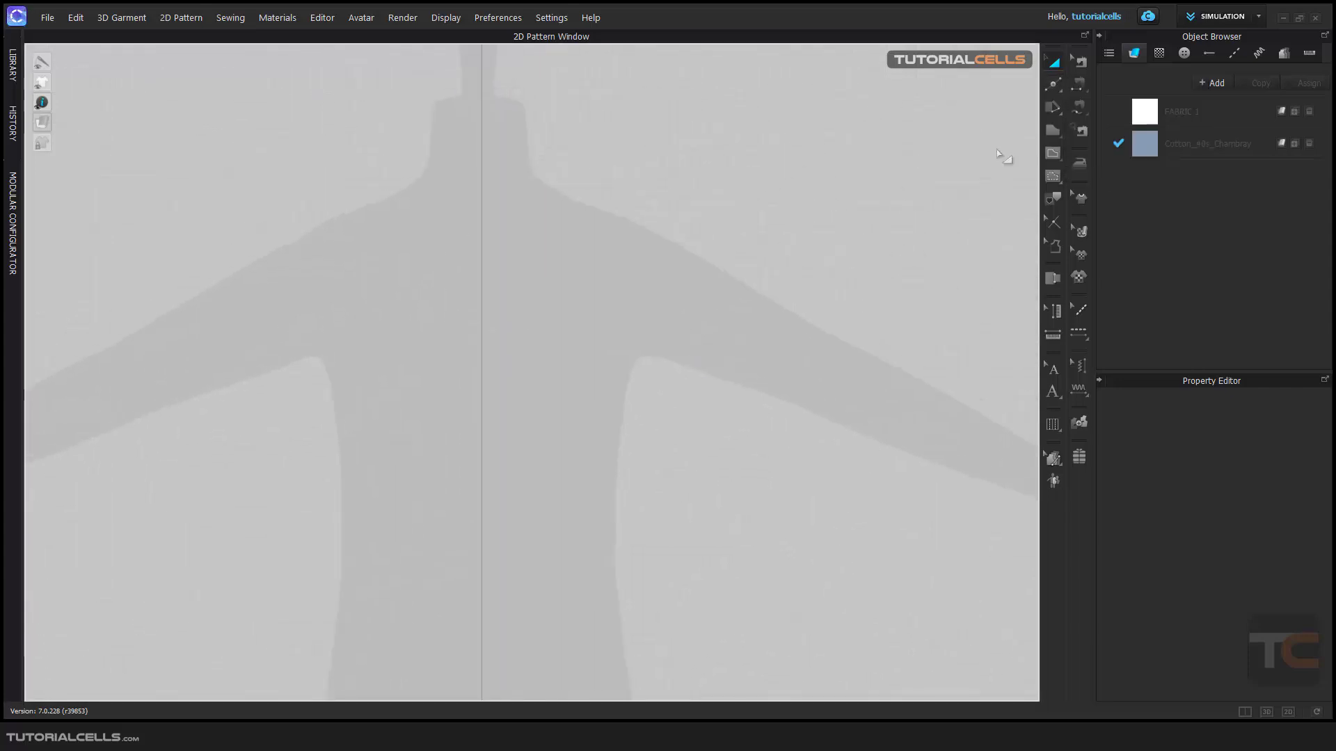
{"action": "left_click", "coordinate": [1052, 131]}
{"action": "left_click", "coordinate": [482, 239]}
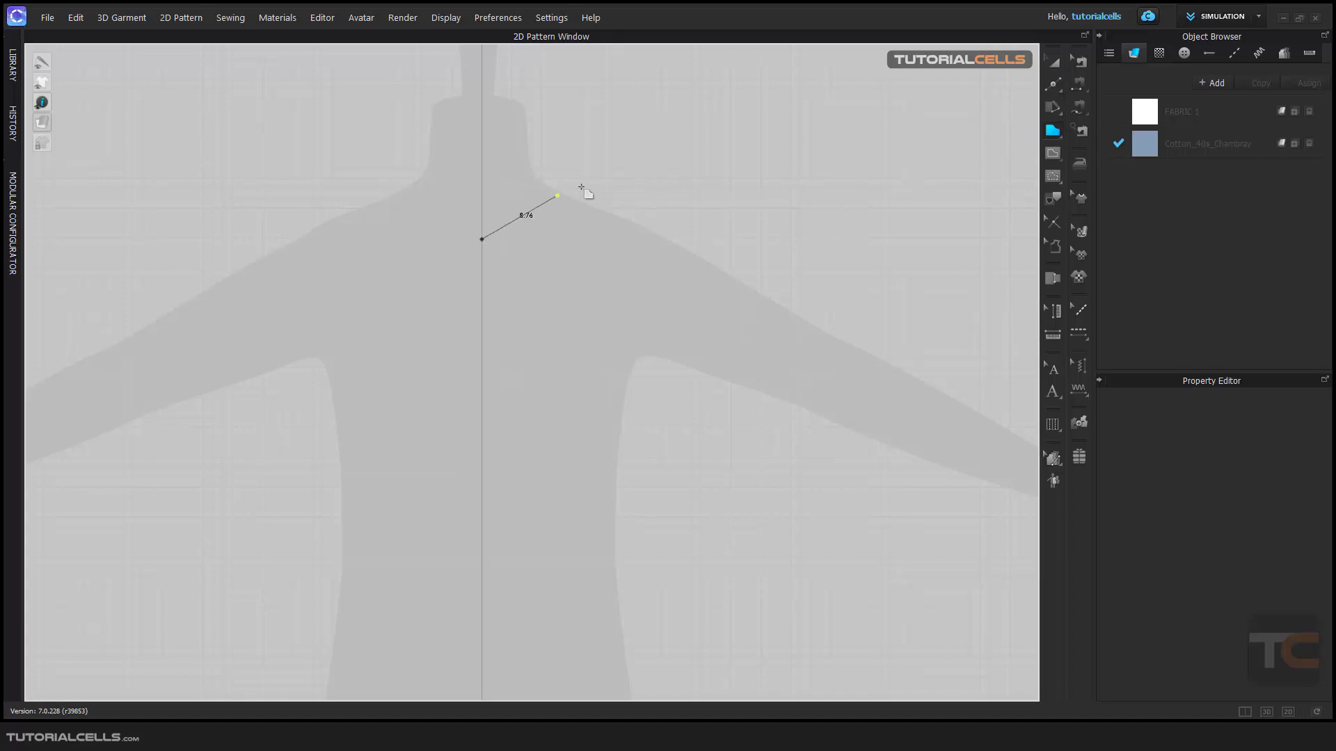
{"action": "left_click", "coordinate": [599, 183]}
{"action": "left_click", "coordinate": [720, 239]}
{"action": "left_click_drag", "start_coordinate": [654, 393], "coordinate": [586, 418]}
{"action": "left_click_drag", "start_coordinate": [664, 512], "coordinate": [703, 537]}
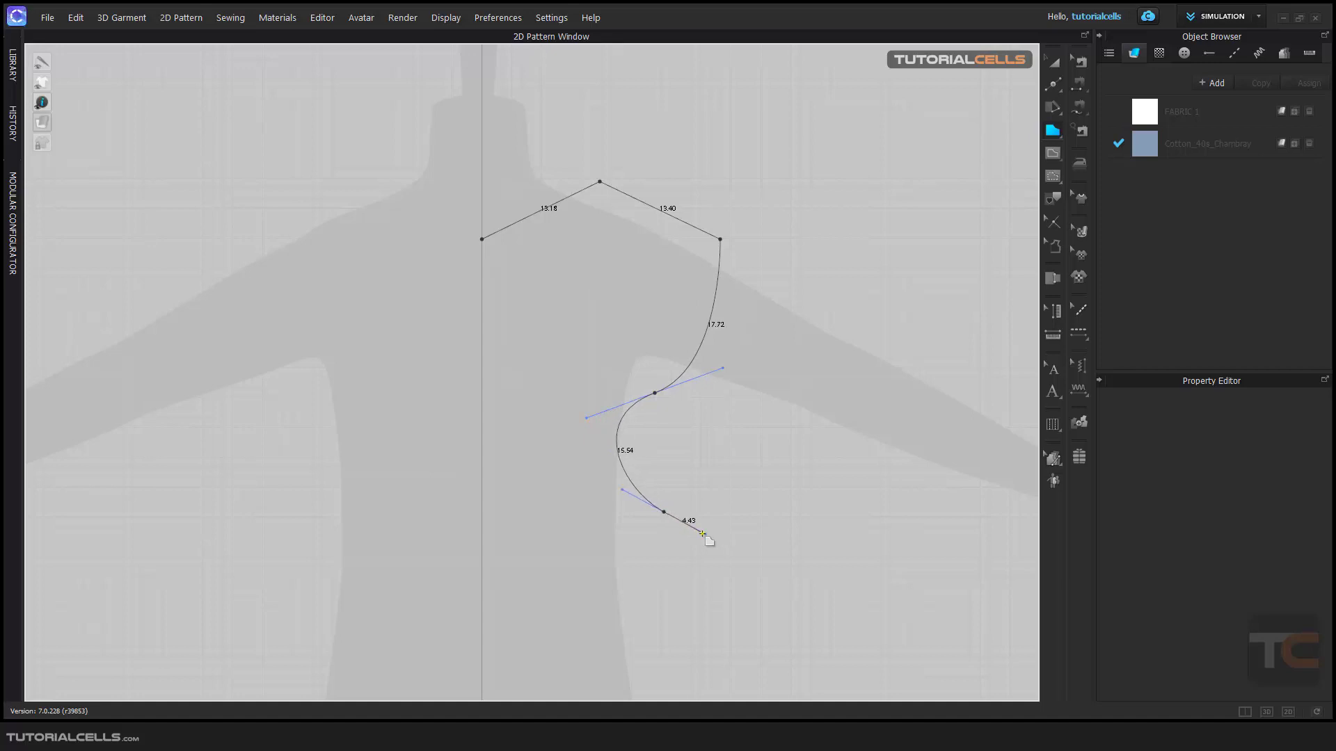
Continue the outline down the torso's side with a curved segment about 14.4 cm long
{"action": "middle_click_drag", "start_coordinate": [704, 537], "coordinate": [742, 301]}
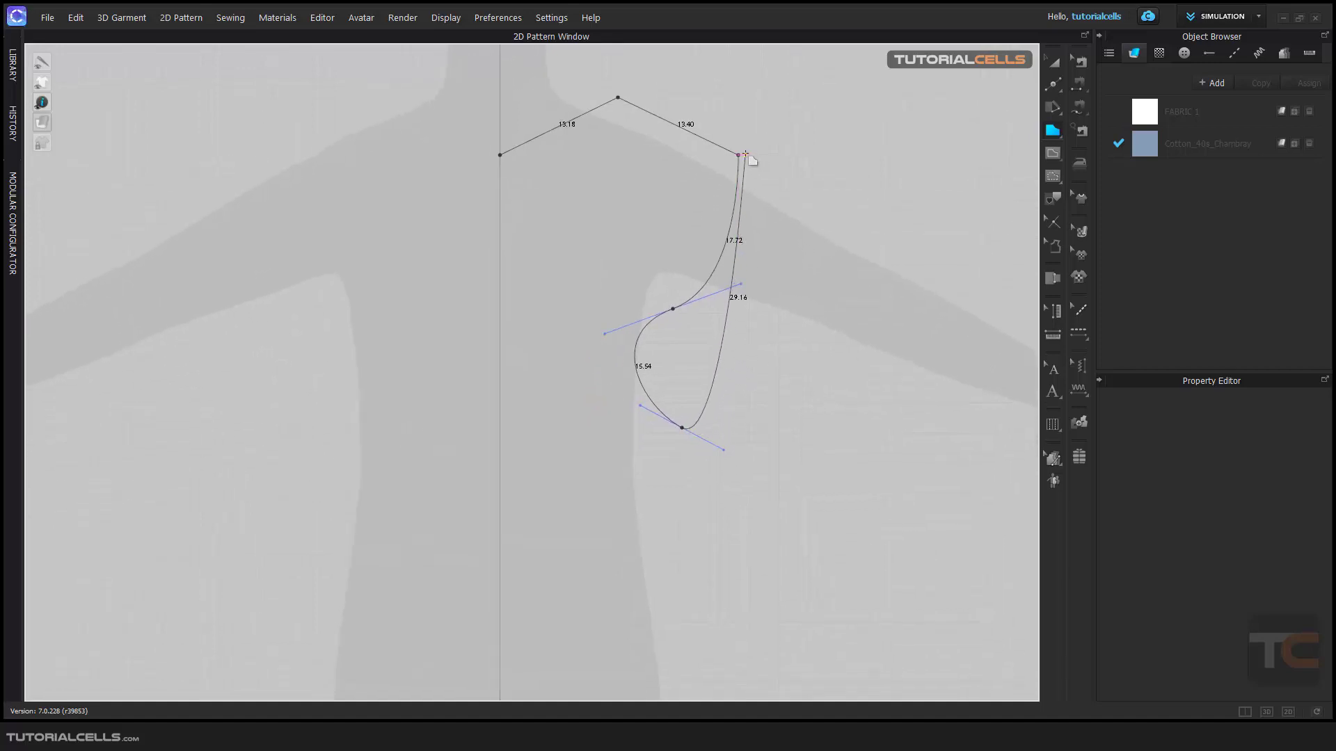
{"action": "middle_click_drag", "start_coordinate": [770, 501], "coordinate": [815, 385]}
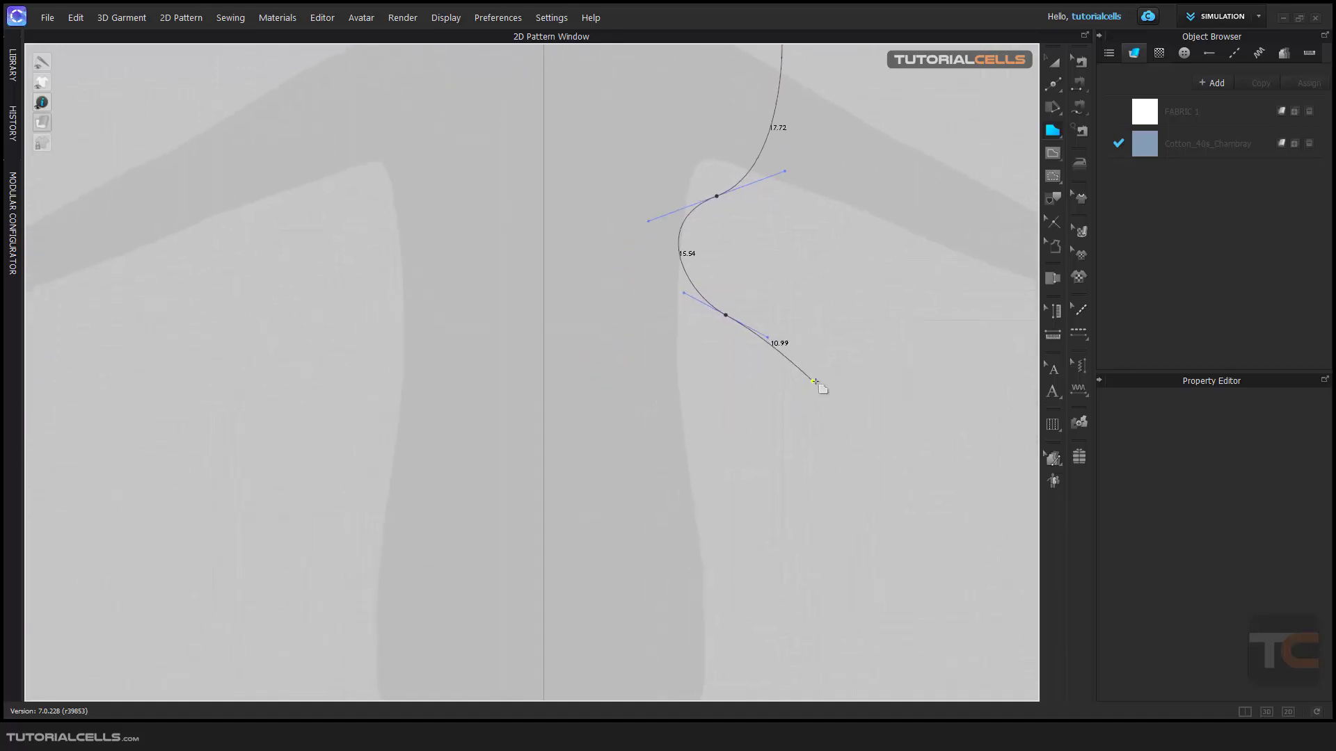
{"action": "scroll", "coordinate": [758, 531], "scroll_direction": "down", "scroll_amount": 2}
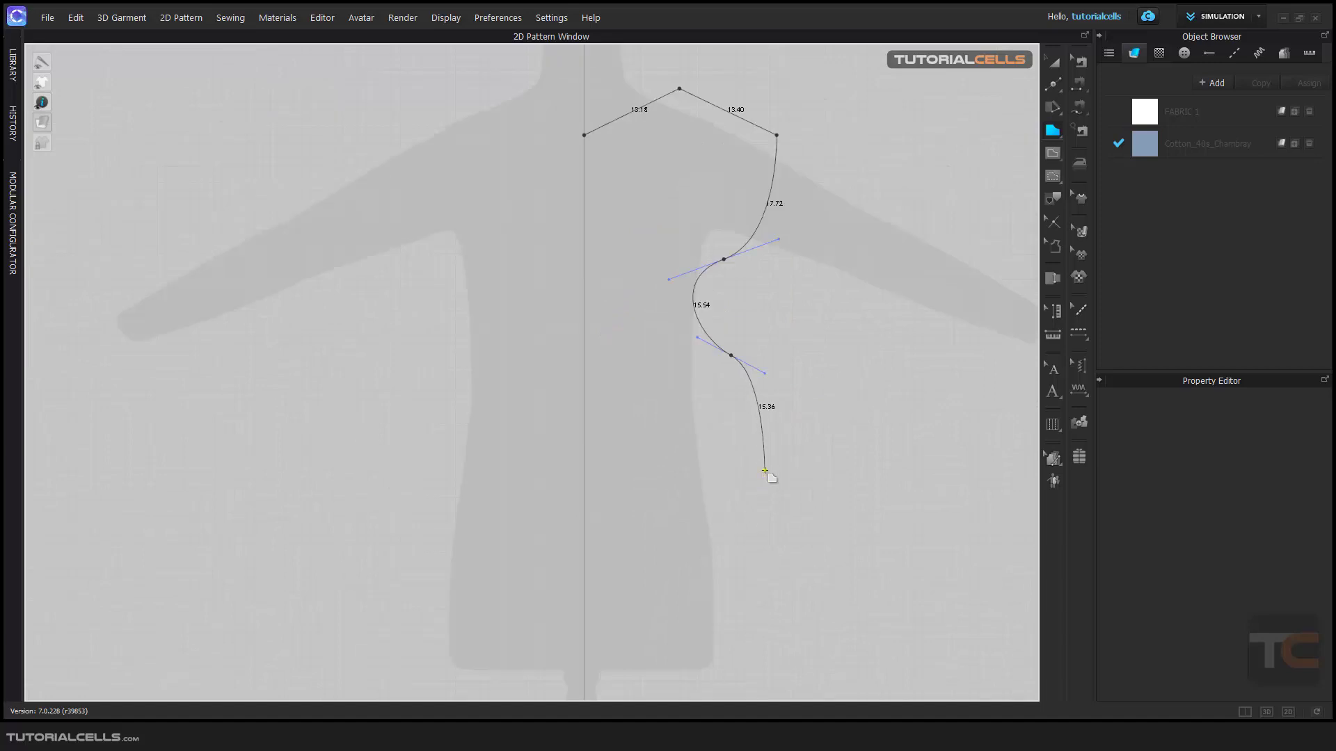
{"action": "left_click", "coordinate": [766, 461]}
Finish the outline with a wavy hem curve about 51.6 cm through four curve points, and close it with a straight centre edge
{"action": "left_click", "coordinate": [791, 560], "text": "ctrl"}
{"action": "left_click", "coordinate": [730, 629], "text": "ctrl"}
{"action": "middle_click_drag", "start_coordinate": [764, 703], "coordinate": [740, 670]}
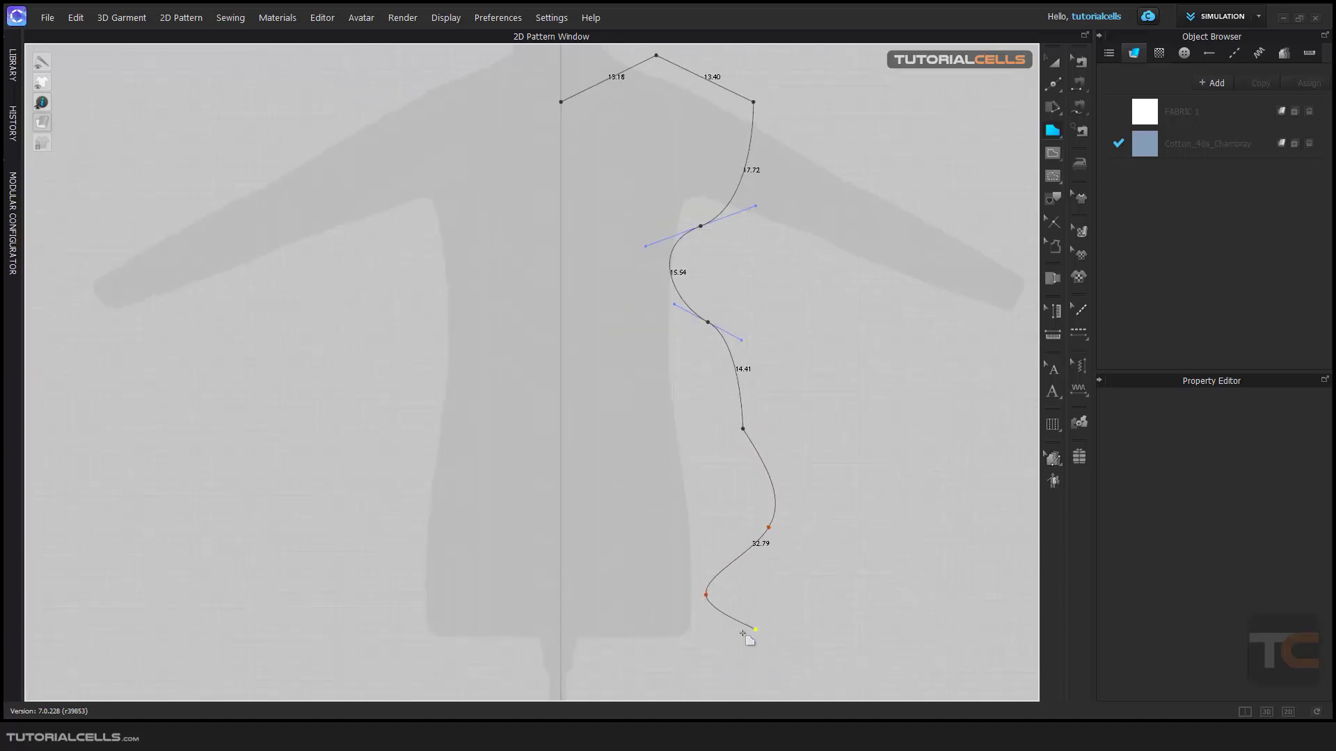
{"action": "left_click", "coordinate": [690, 661], "text": "ctrl"}
{"action": "left_click", "coordinate": [622, 615], "text": "ctrl"}
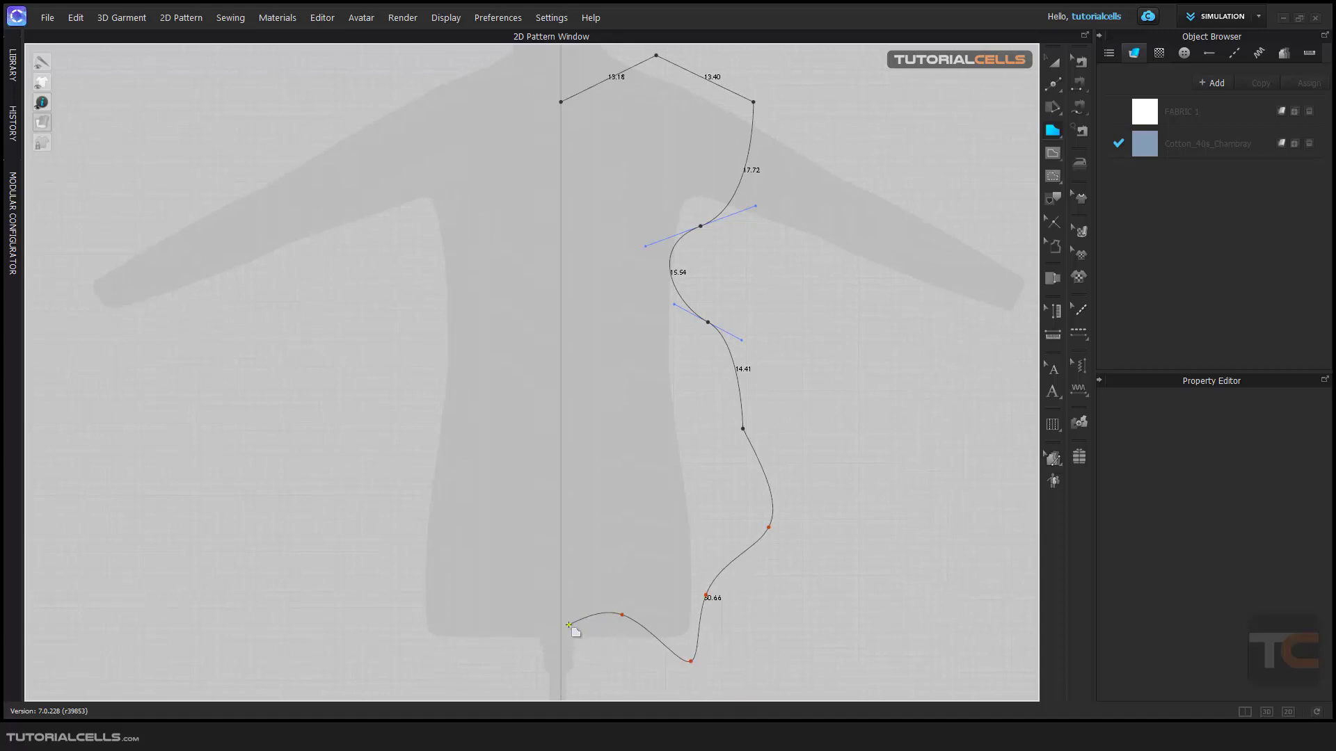
{"action": "left_click", "coordinate": [563, 620]}
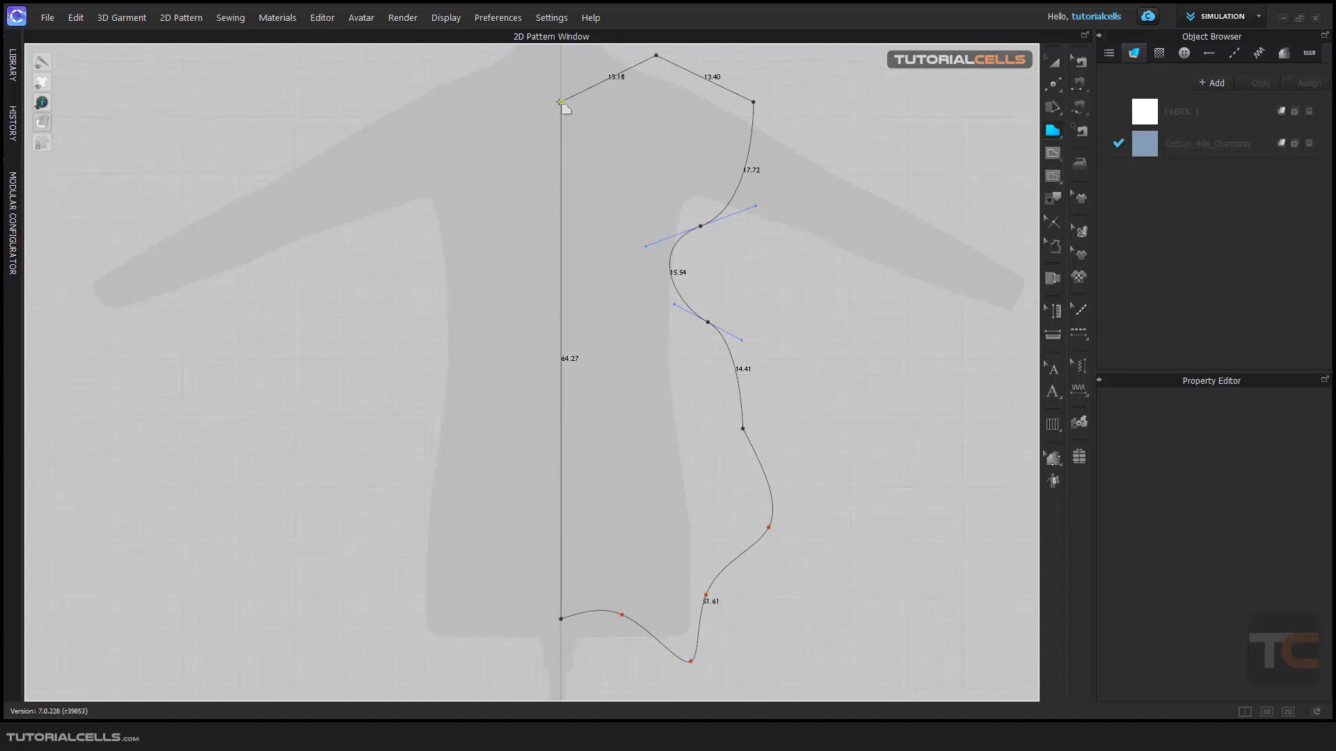
{"action": "left_click", "coordinate": [561, 103]}
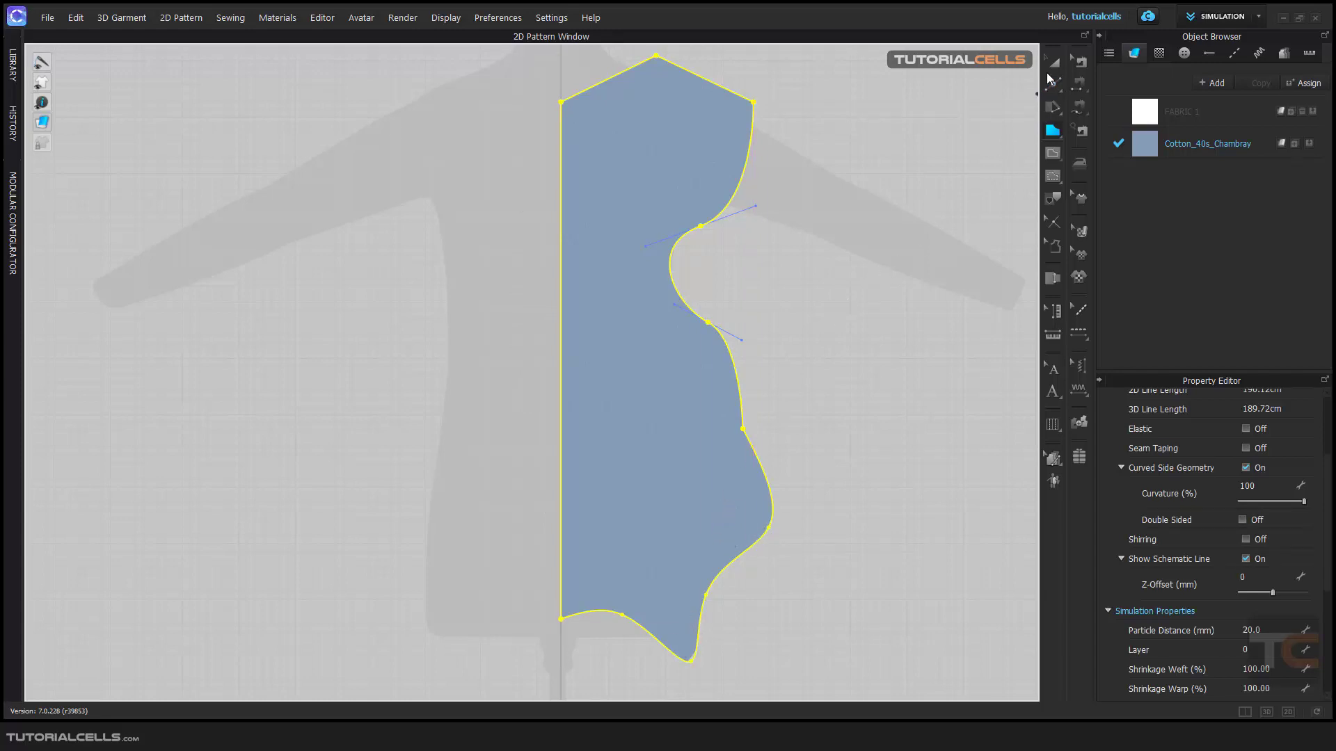
Pull the uppermost curve point of the wavy lower edge slightly outward with Edit Curve Point
{"action": "left_click", "coordinate": [1056, 88]}
{"action": "left_click", "coordinate": [1084, 85]}
{"action": "left_click", "coordinate": [878, 191]}
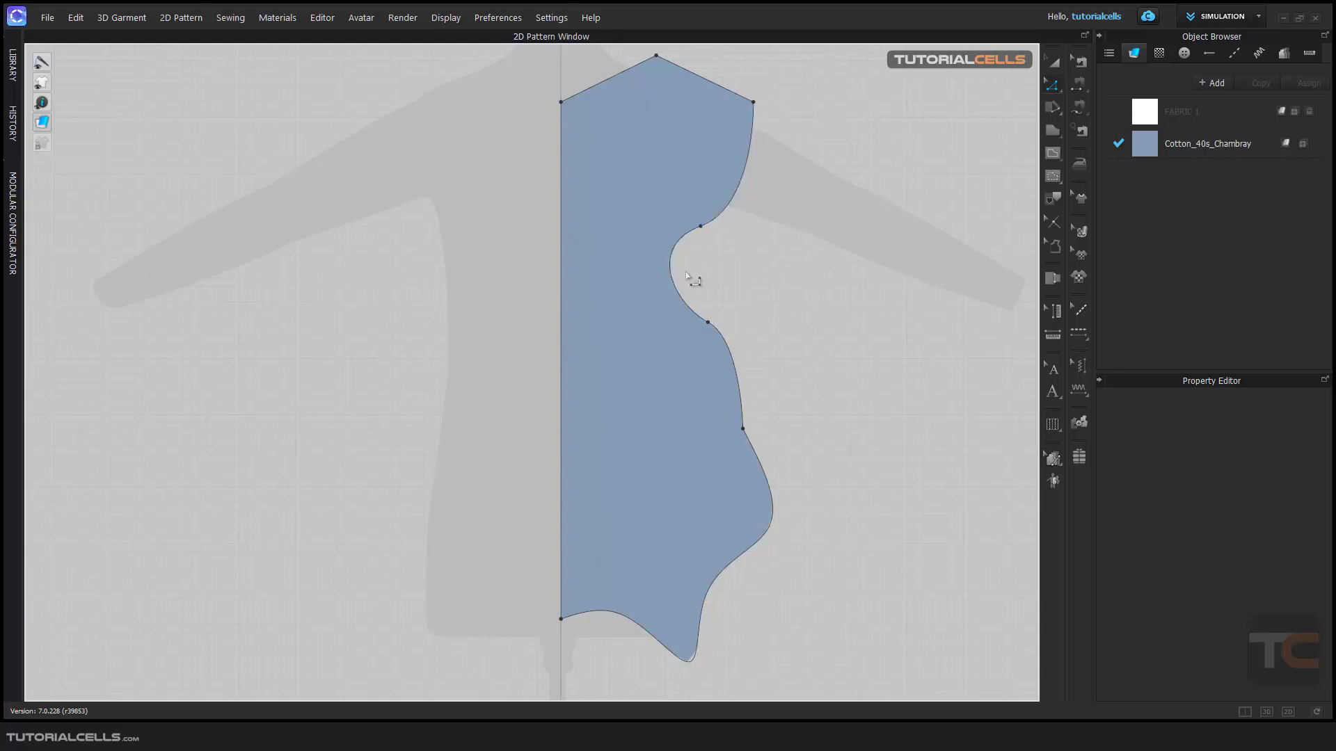
{"action": "left_click", "coordinate": [1060, 91]}
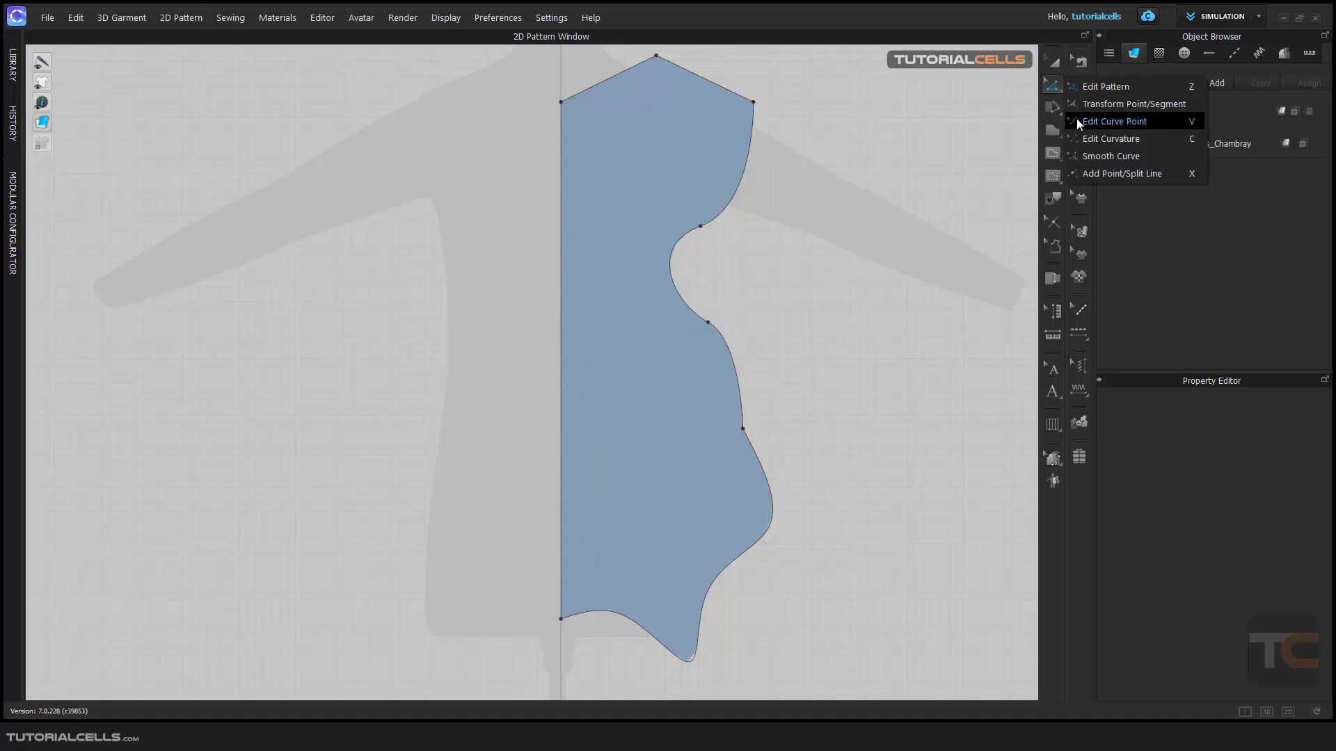
{"action": "left_click", "coordinate": [1114, 121]}
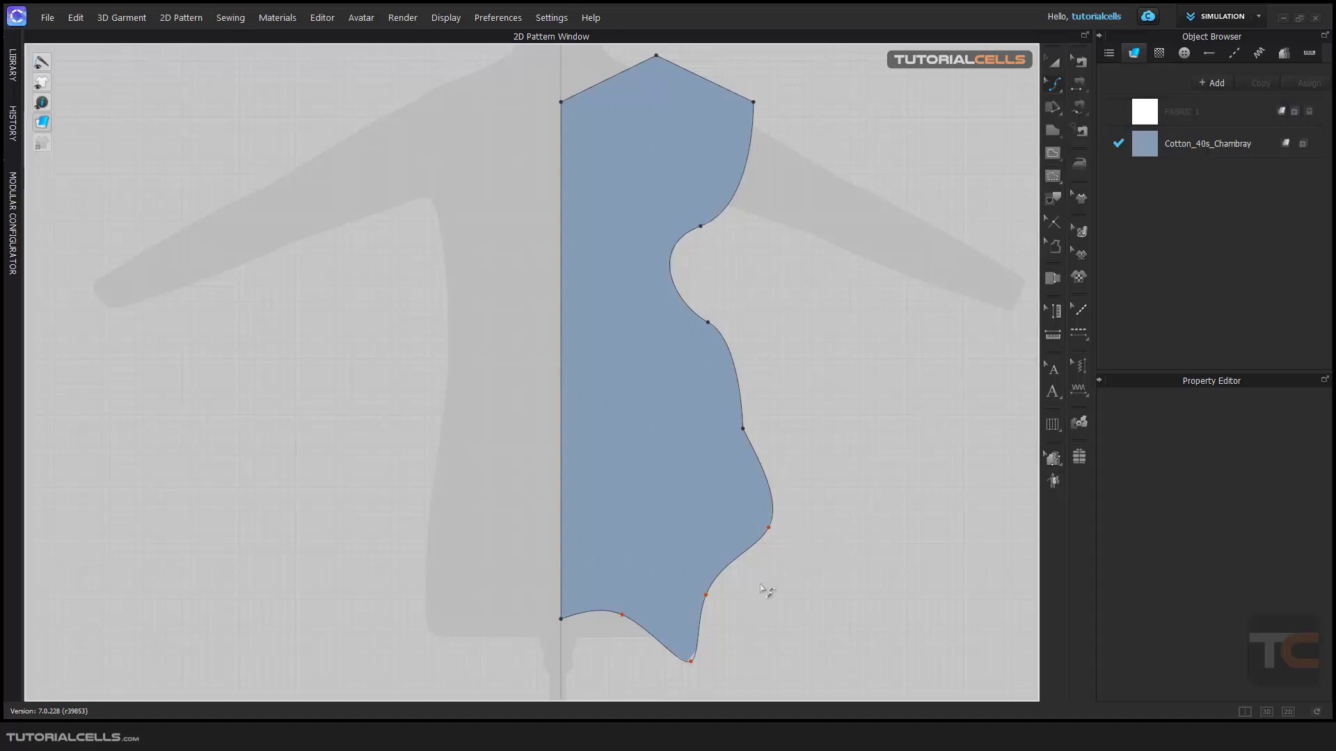
{"action": "mouse_move", "coordinate": [769, 527]}
{"action": "left_mouse_down"}
{"action": "mouse_move", "coordinate": [778, 535]}
{"action": "mouse_move", "coordinate": [747, 501]}
{"action": "mouse_move", "coordinate": [713, 532]}
{"action": "mouse_move", "coordinate": [783, 537]}
{"action": "left_mouse_up"}
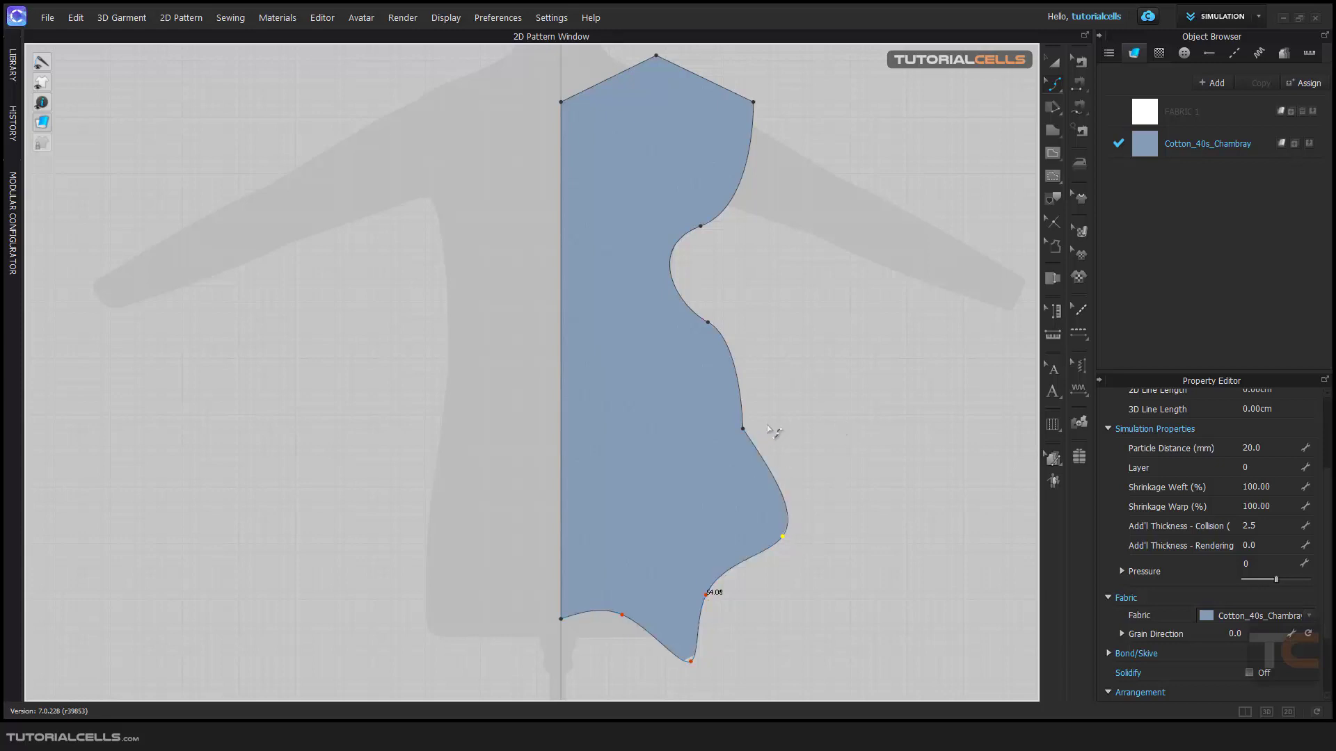
Try adding two freehand points on the straight centre edge with Add Point/Split Line
{"action": "right_click_drag", "start_coordinate": [843, 371], "coordinate": [827, 426]}
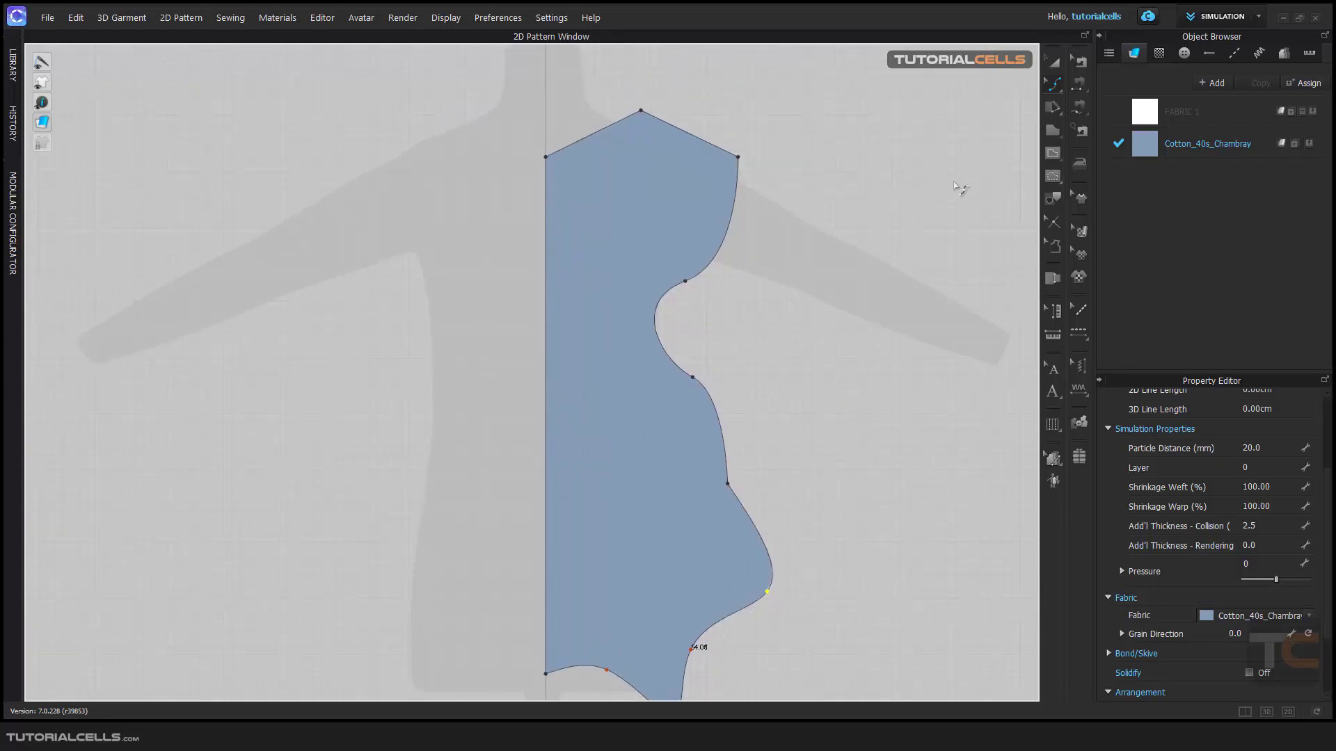
{"action": "left_click", "coordinate": [1052, 84]}
{"action": "left_click", "coordinate": [1080, 141]}
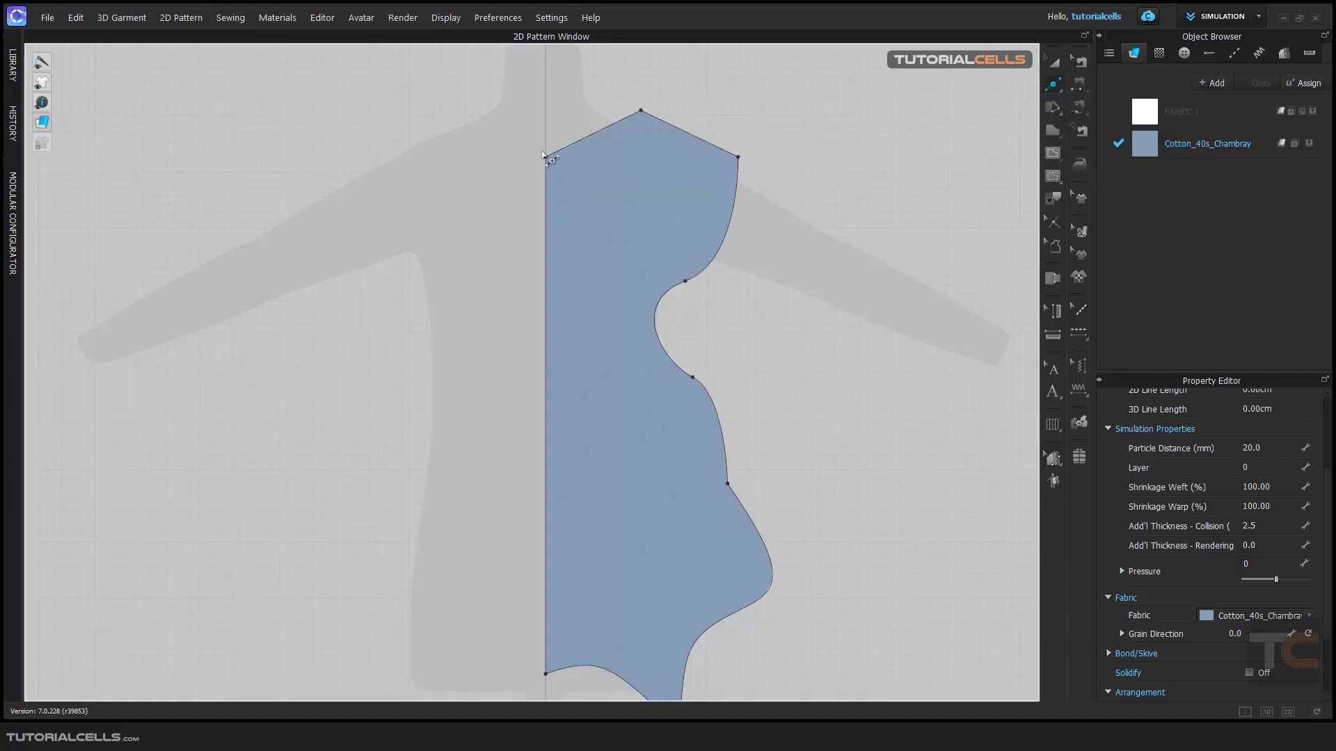
{"action": "middle_click_drag", "start_coordinate": [567, 369], "coordinate": [641, 298]}
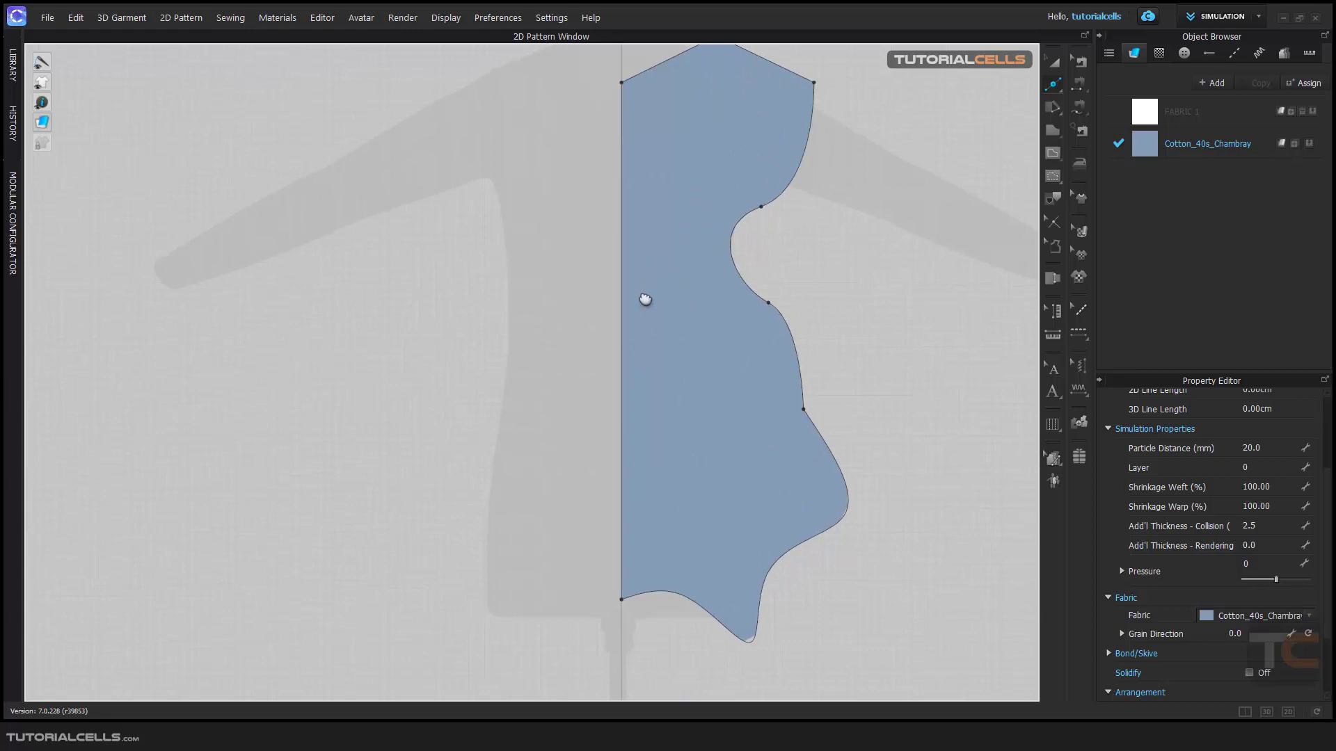
{"action": "left_click", "coordinate": [625, 190]}
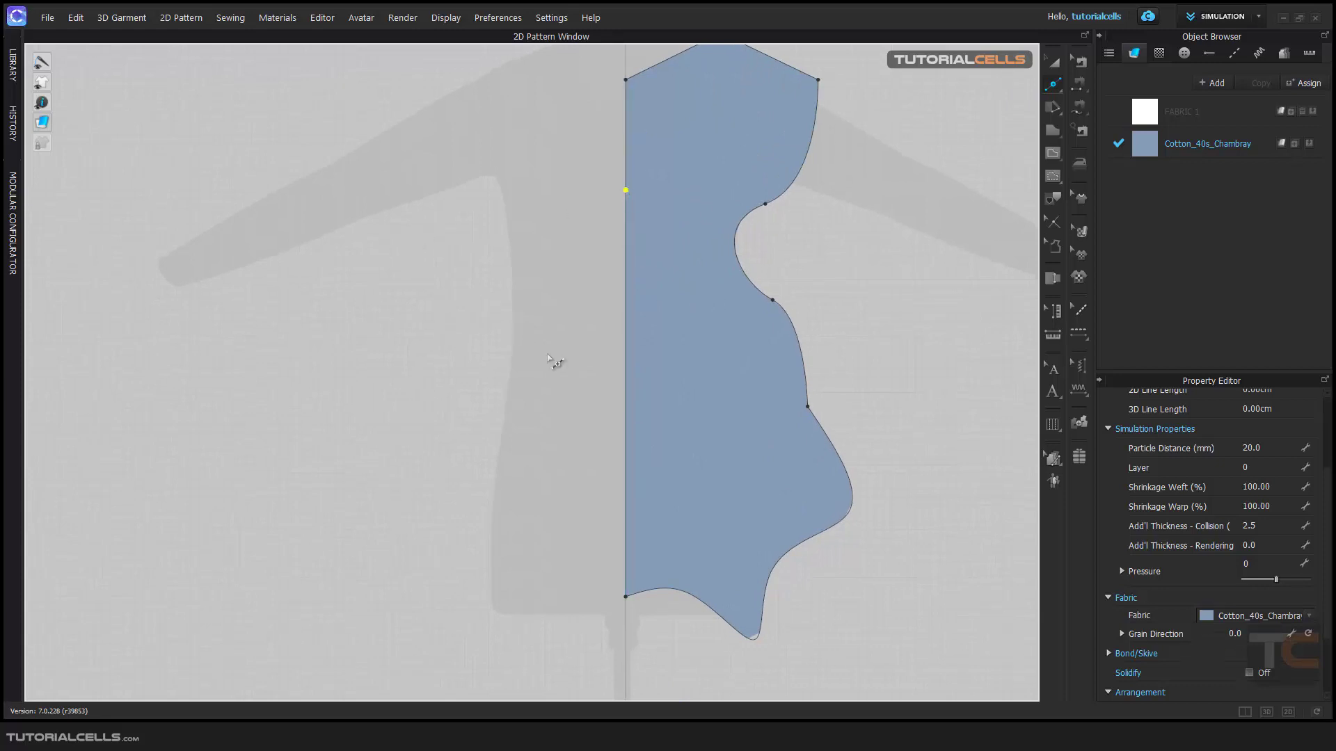
{"action": "left_click", "coordinate": [626, 398]}
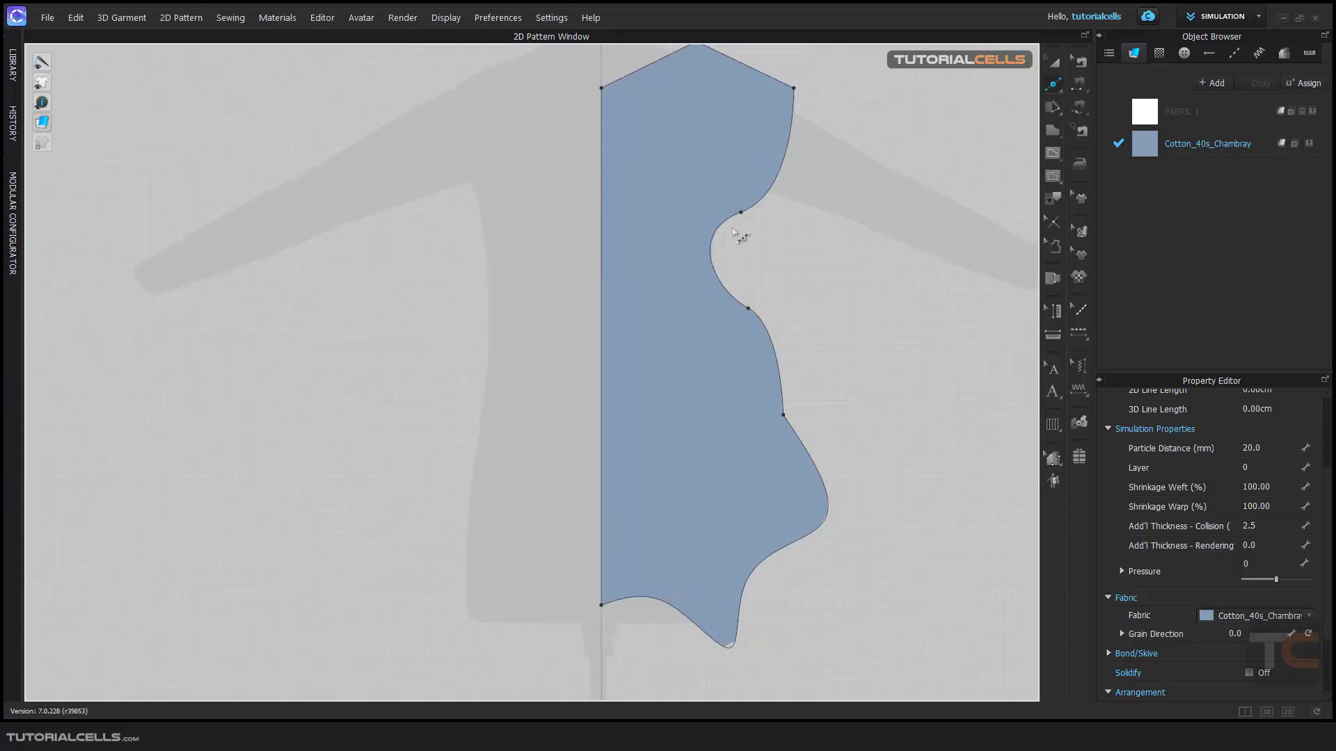
Open the Split Line settings for the straight centre edge and move the dialog clear of the pattern
{"action": "left_click", "coordinate": [1053, 85]}
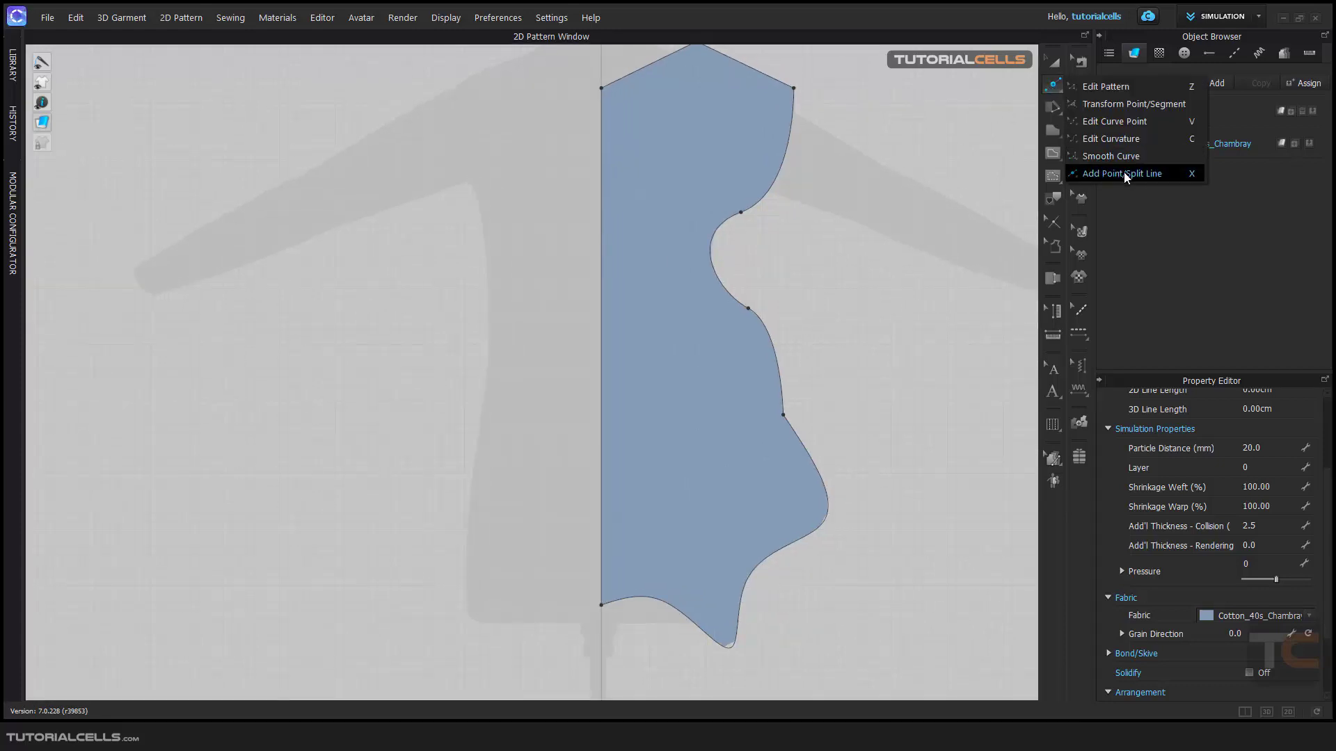
{"action": "left_click", "coordinate": [602, 282]}
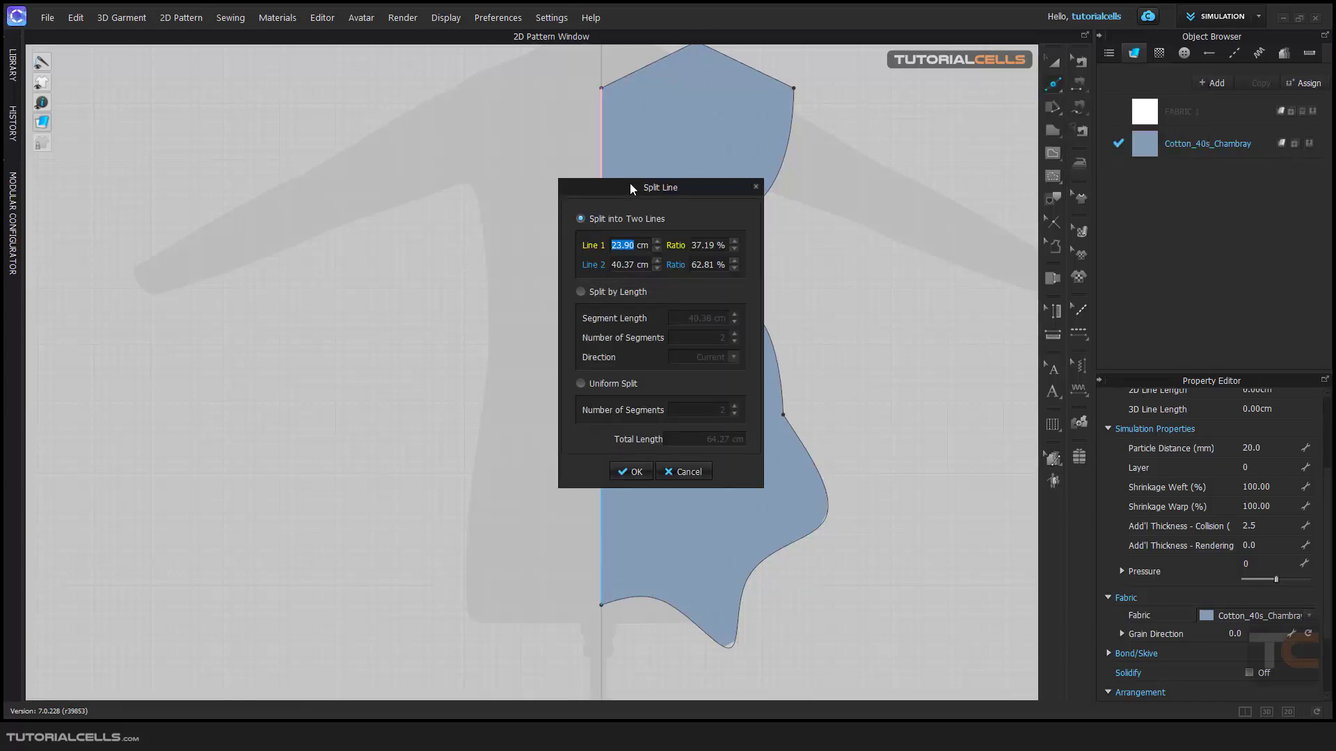
{"action": "left_click_drag", "start_coordinate": [629, 183], "coordinate": [420, 152]}
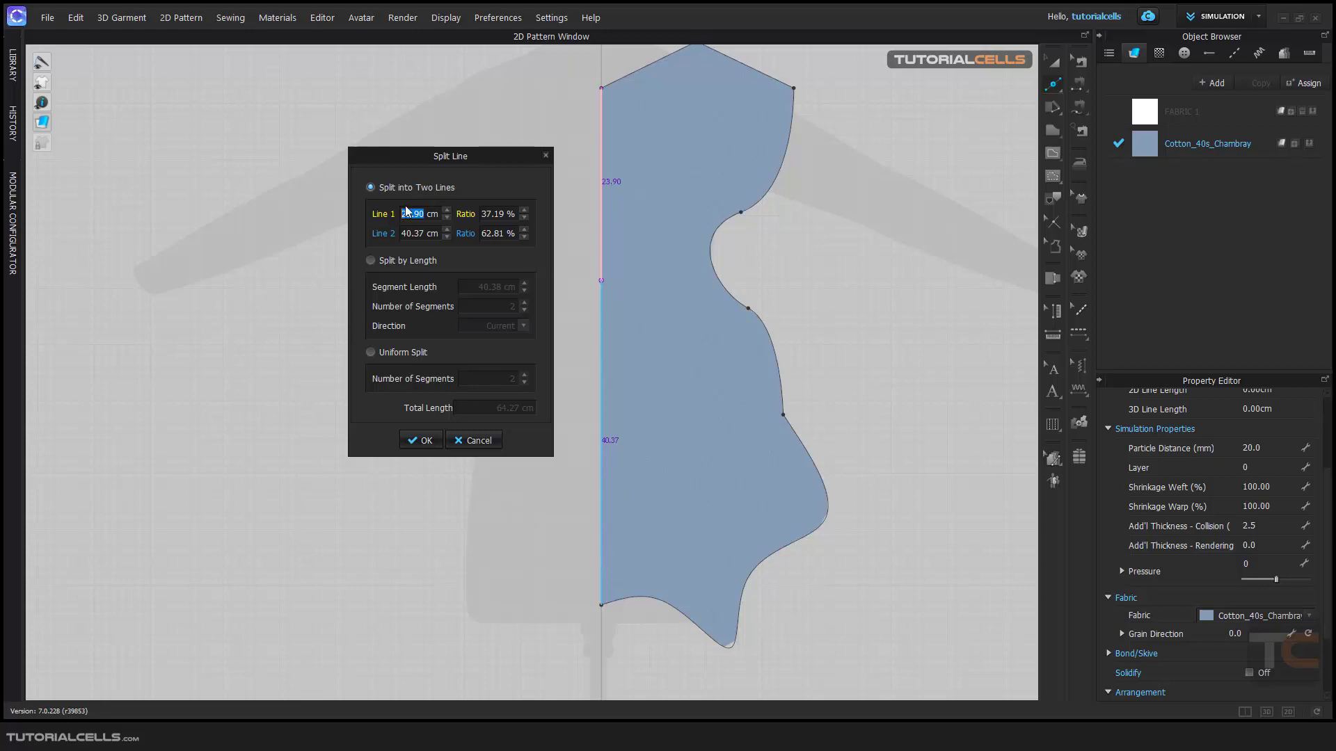
Try Split into Two Lines with Line 1 at 30 cm, then adjust its ratio to 44.68 %
{"action": "type", "text": "30"}
{"action": "left_click", "coordinate": [523, 217]}
{"action": "left_click", "coordinate": [523, 217]}
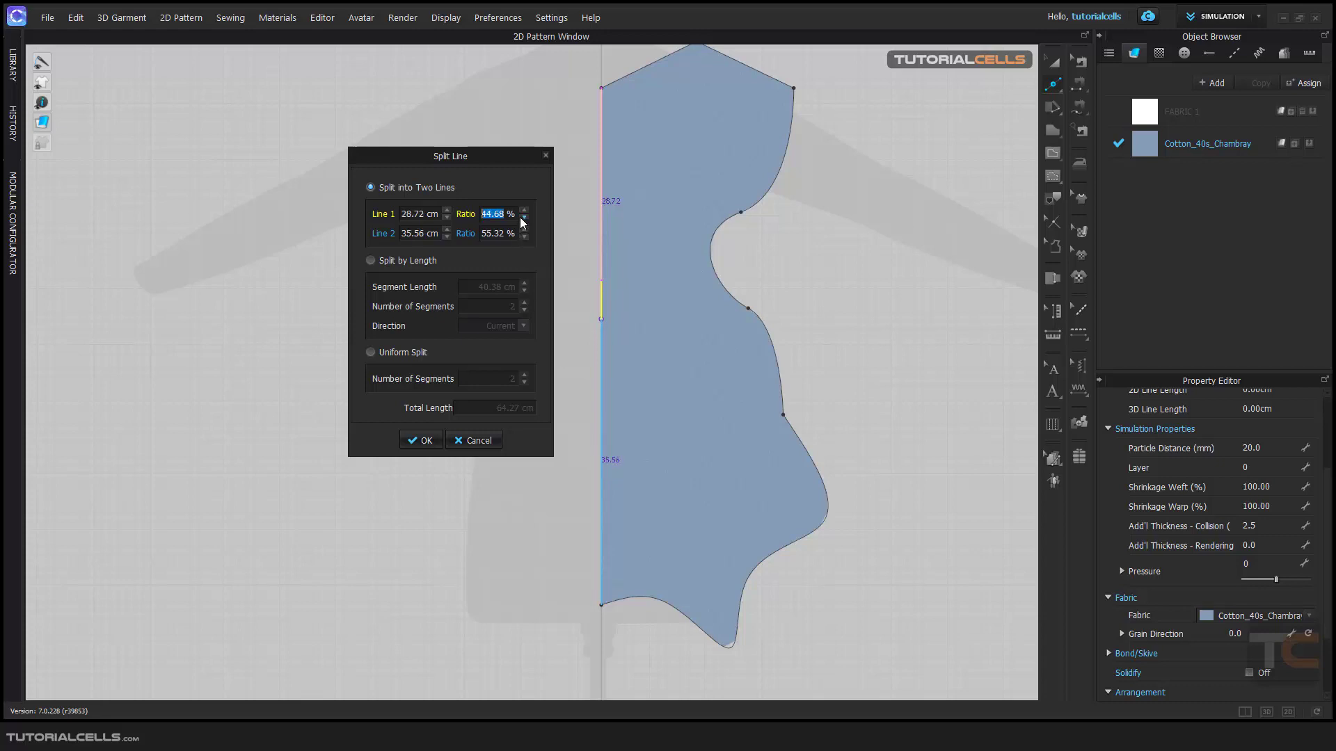
{"action": "left_click", "coordinate": [523, 217]}
{"action": "left_click", "coordinate": [523, 217]}
{"action": "left_click", "coordinate": [524, 211]}
{"action": "left_click", "coordinate": [524, 211]}
Change the split method to Split by Length and set the segment length to 40 cm
{"action": "left_click", "coordinate": [405, 263]}
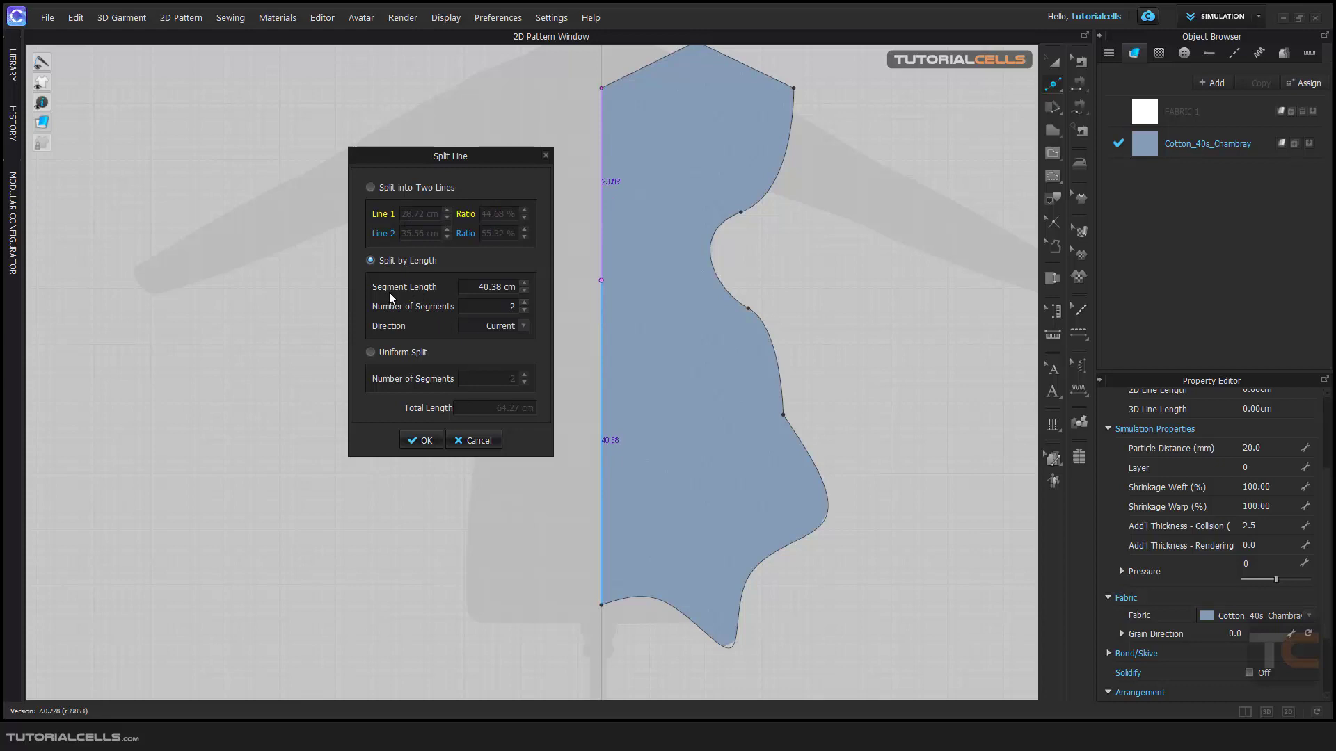
{"action": "left_click", "coordinate": [523, 326]}
{"action": "left_click", "coordinate": [492, 356]}
{"action": "left_click_drag", "start_coordinate": [471, 286], "coordinate": [539, 286]}
{"action": "type", "text": "40"}
{"action": "key", "text": "Tab"}
Try the Reverse direction for the split by length, and return the direction to Current
{"action": "left_click", "coordinate": [523, 326]}
{"action": "left_click", "coordinate": [503, 347]}
{"action": "left_click", "coordinate": [521, 329]}
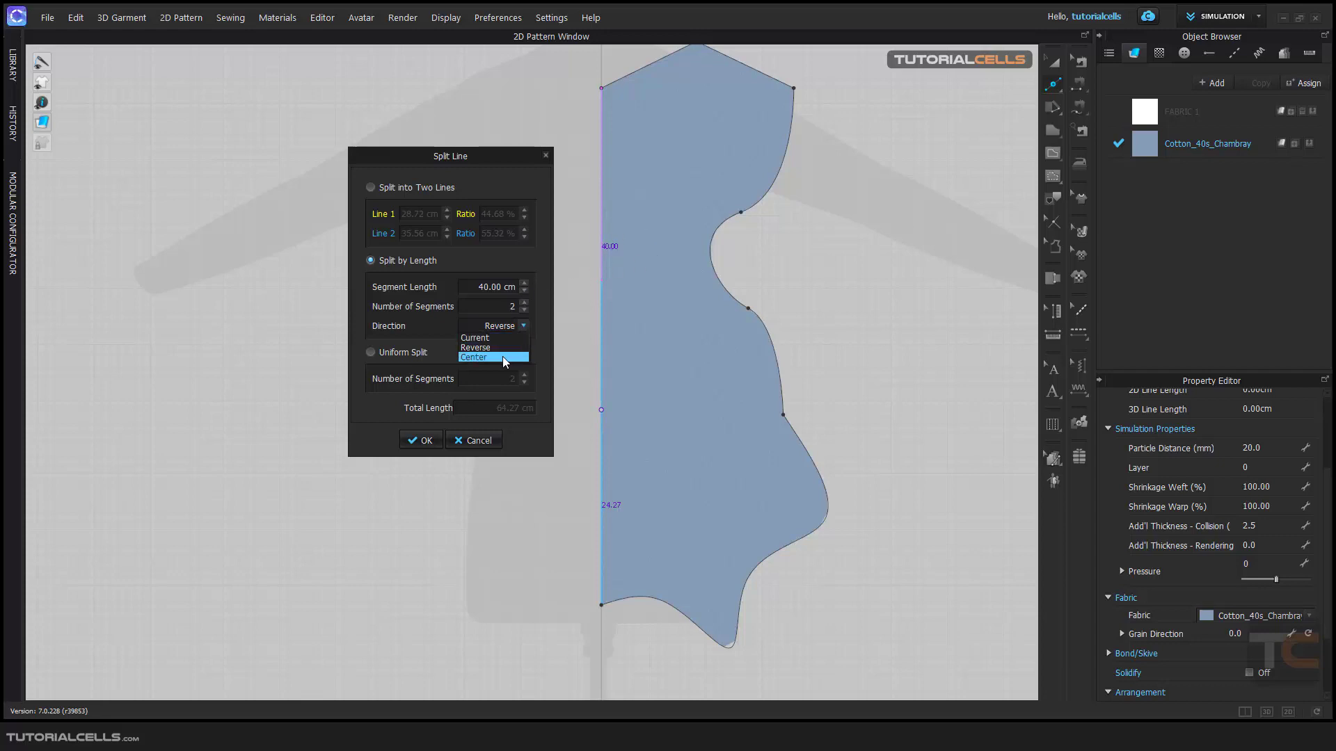
{"action": "left_click", "coordinate": [503, 339]}
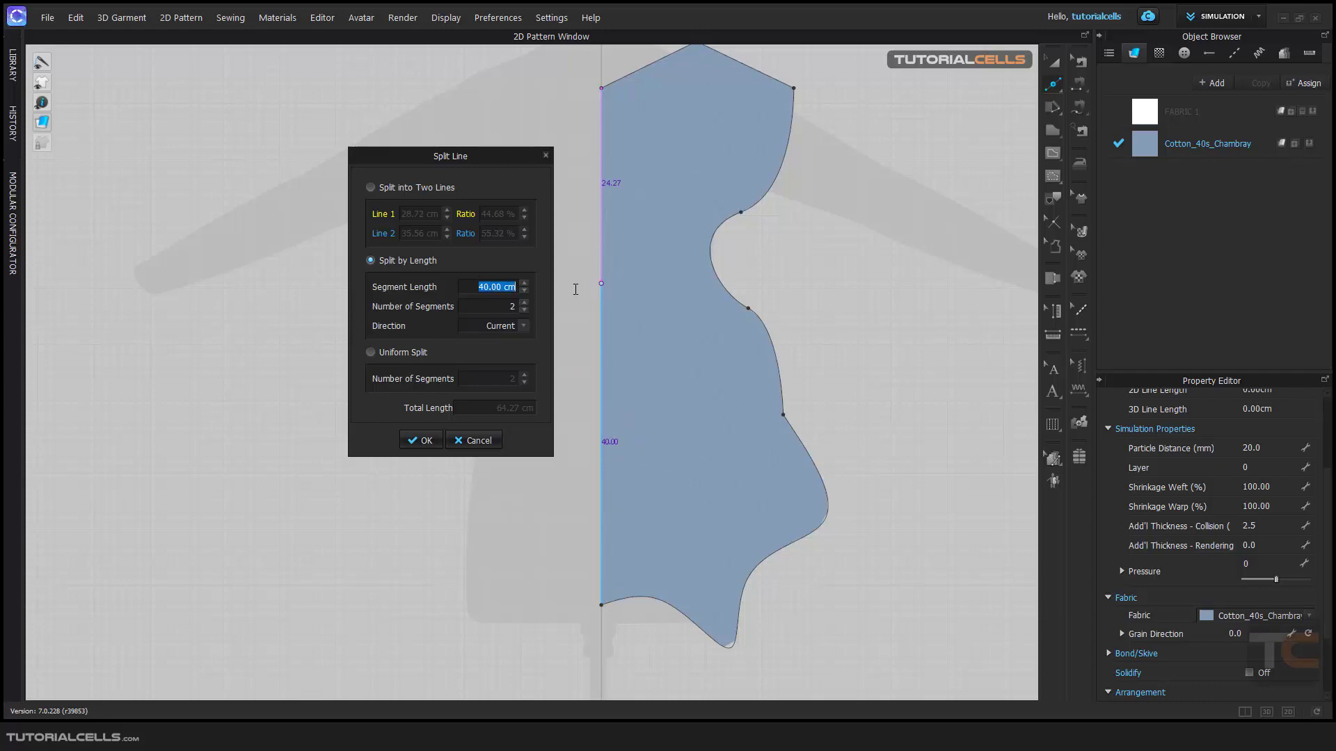
Divide the centre edge into 8 equal segments using Uniform Split and apply the split
{"action": "left_click", "coordinate": [412, 354]}
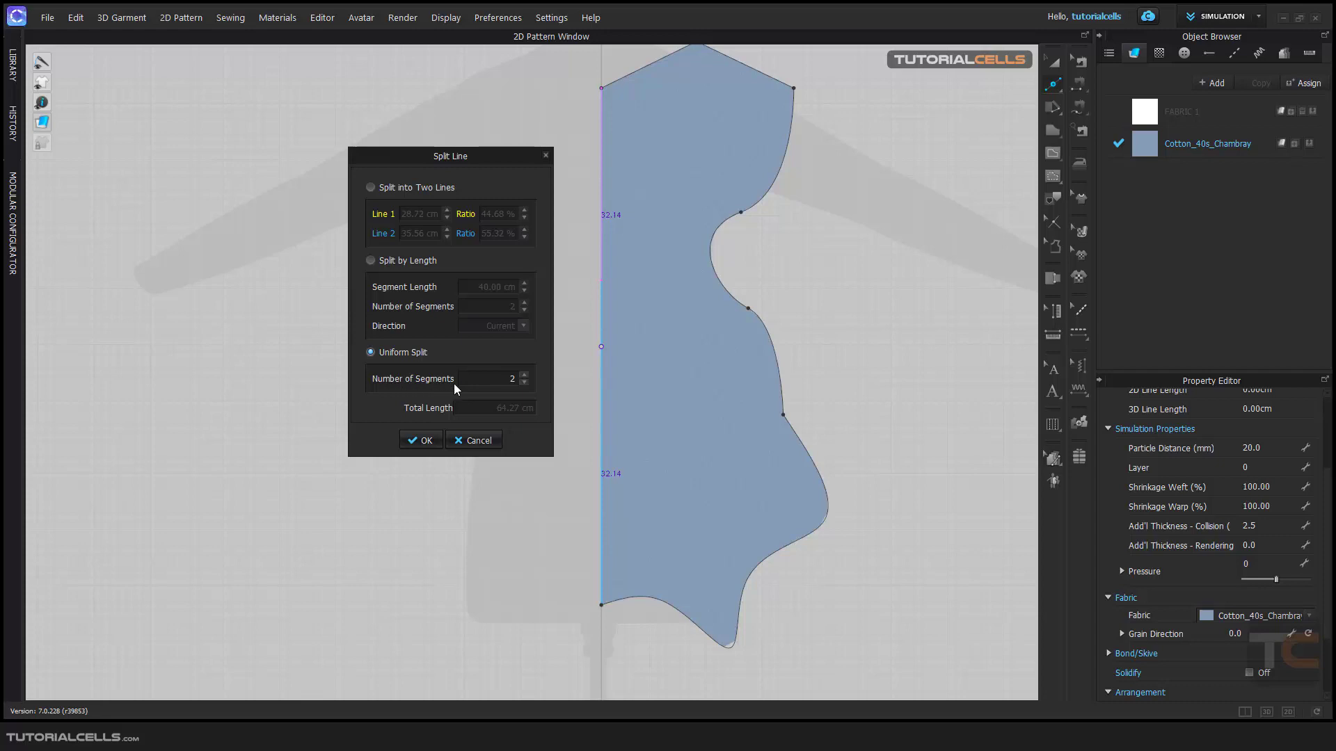
{"action": "left_click", "coordinate": [525, 376]}
{"action": "left_click", "coordinate": [524, 377]}
{"action": "left_click", "coordinate": [525, 377]}
{"action": "left_click", "coordinate": [433, 446]}
{"action": "left_click", "coordinate": [421, 441]}
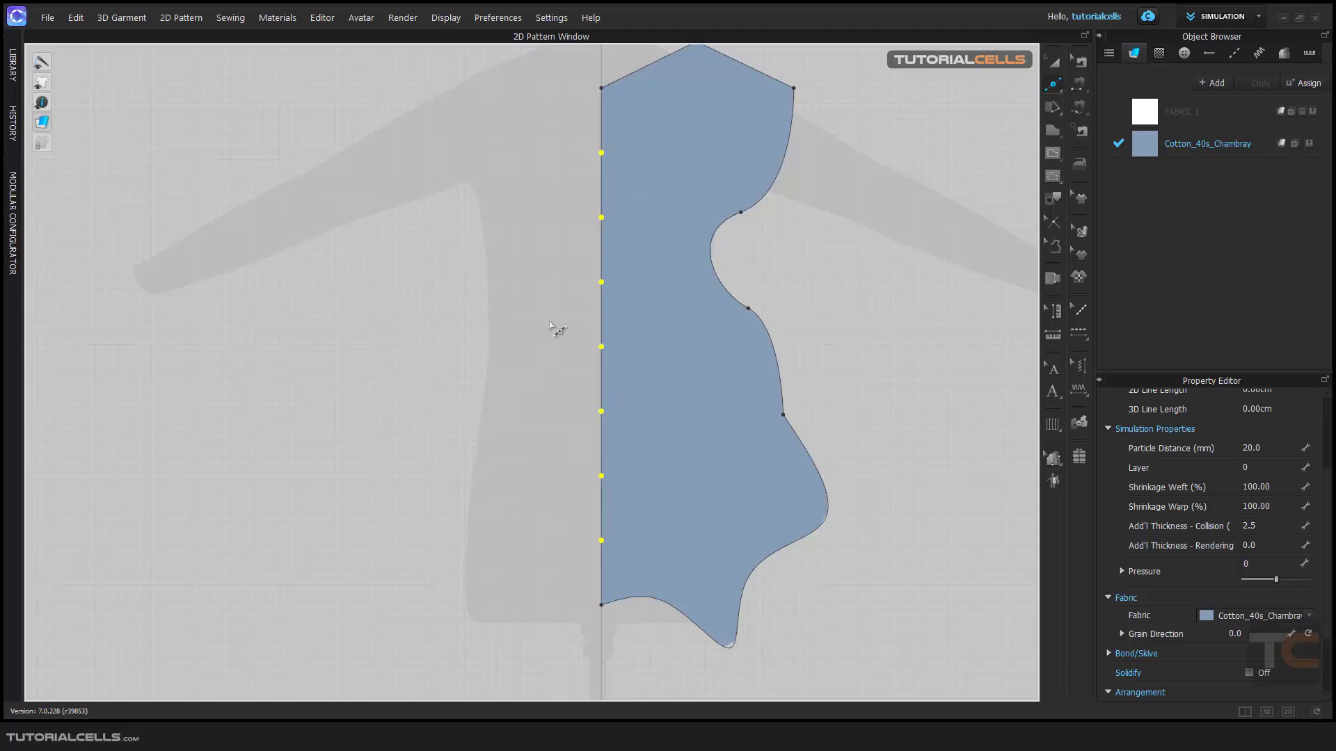
Switch to Edit Pattern, clear the selection and check the new split points along the centre edge
{"action": "left_click", "coordinate": [1052, 85]}
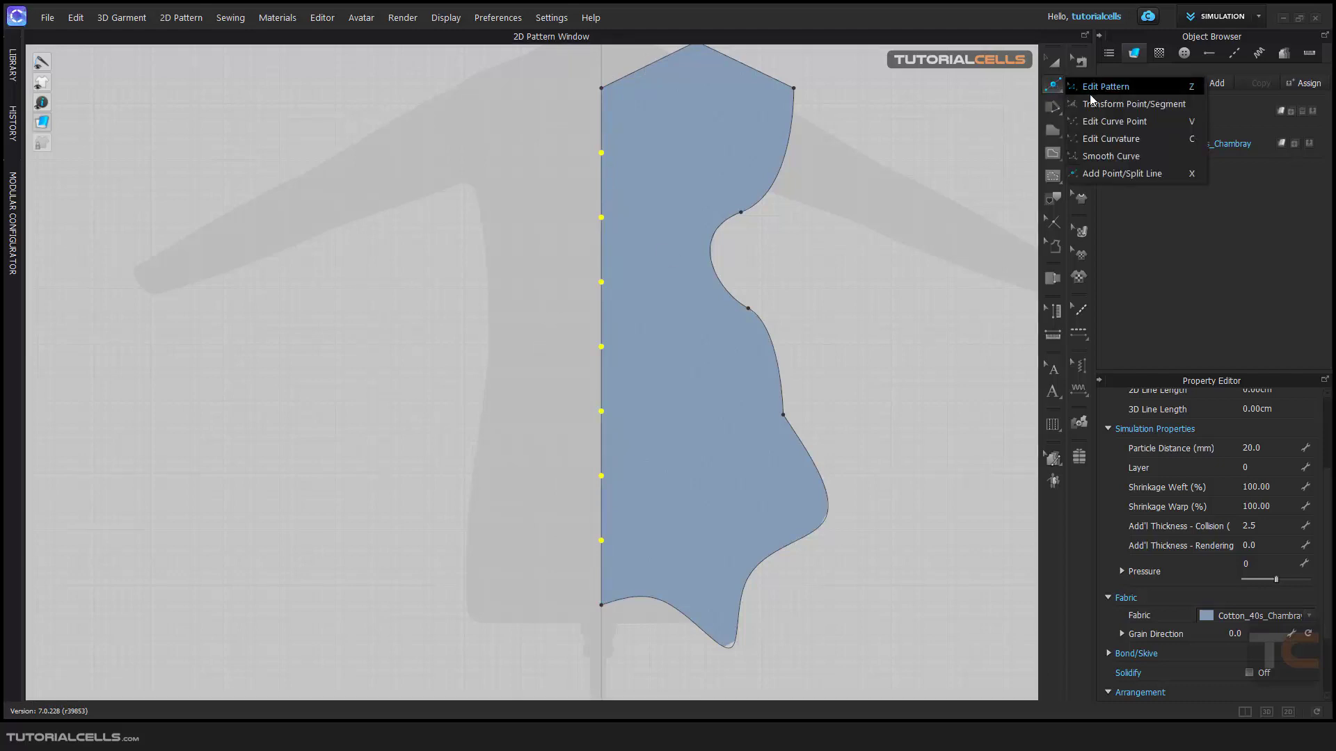
{"action": "left_click", "coordinate": [1104, 89]}
{"action": "left_click", "coordinate": [522, 199]}
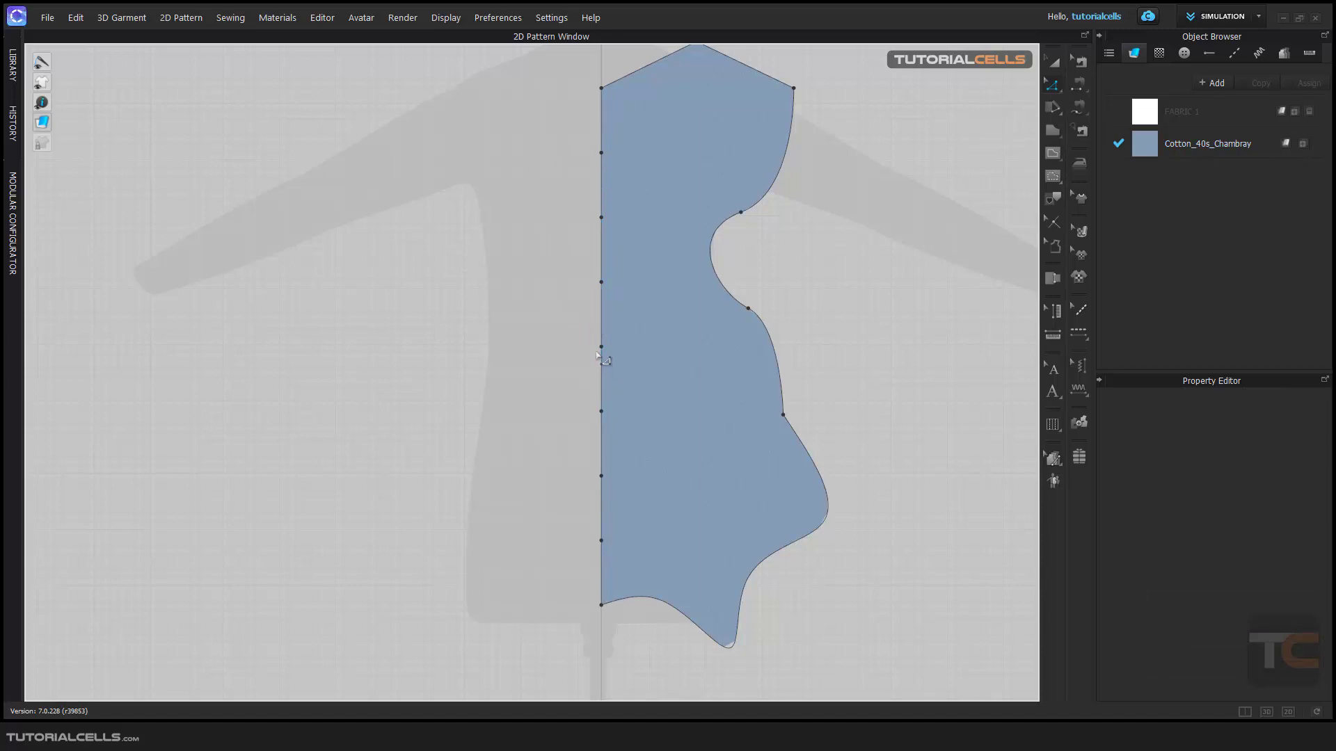
{"action": "left_click", "coordinate": [600, 346]}
{"action": "scroll", "coordinate": [883, 343], "scroll_direction": "down", "scroll_amount": 1}
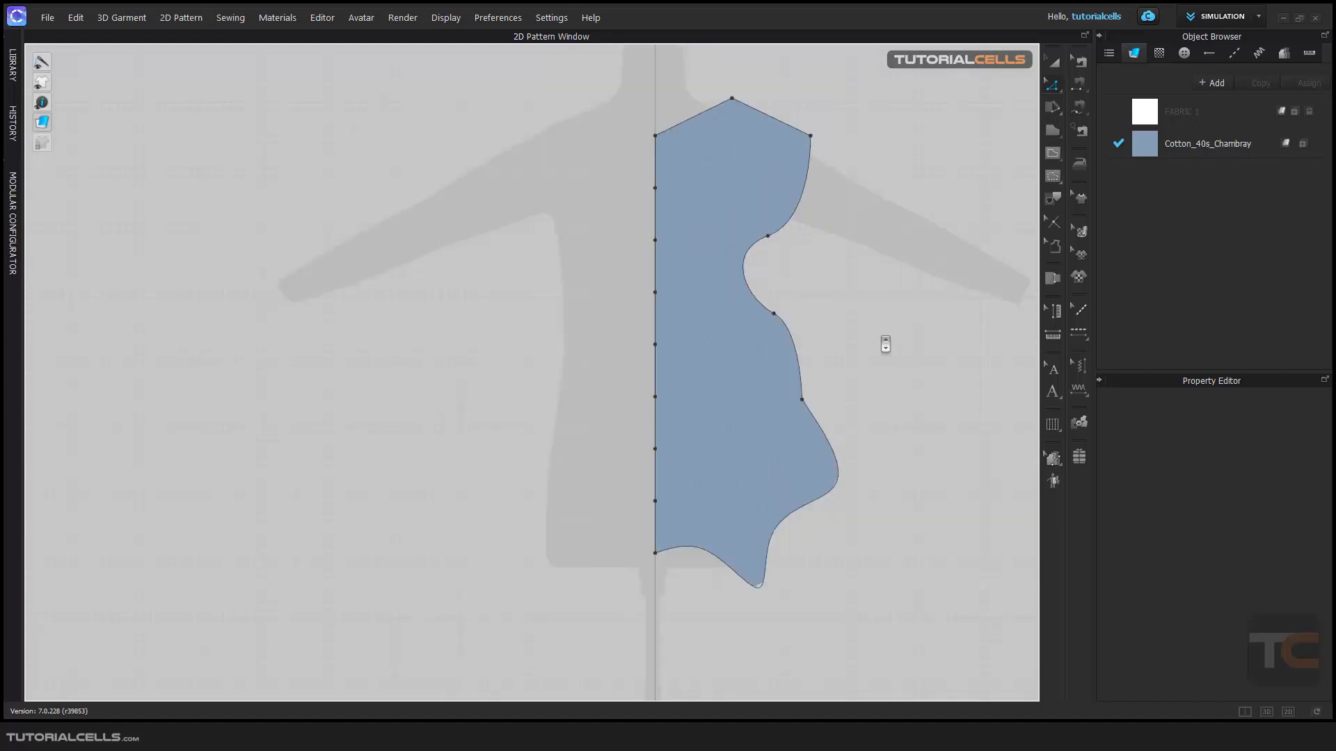